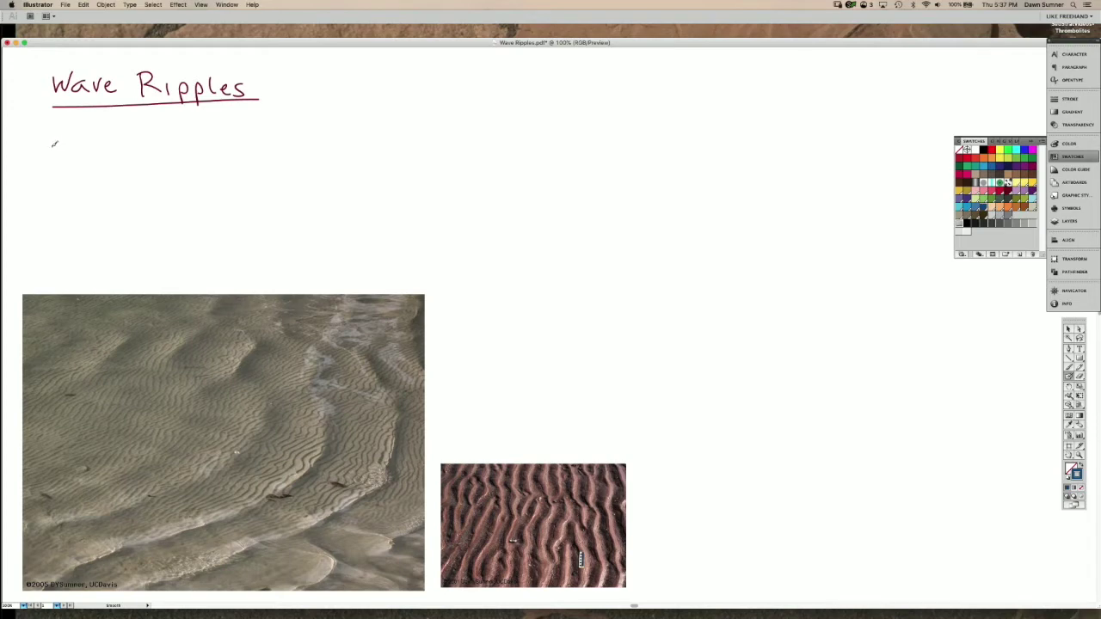
Draw a blue freehand wave line with the Pencil beneath the 'Wave Ripples' title.
mouse_move(48, 143)
left_mouse_down()
mouse_move(152, 140)
mouse_move(234, 120)
mouse_move(291, 137)
mouse_move(319, 125)
left_mouse_up()
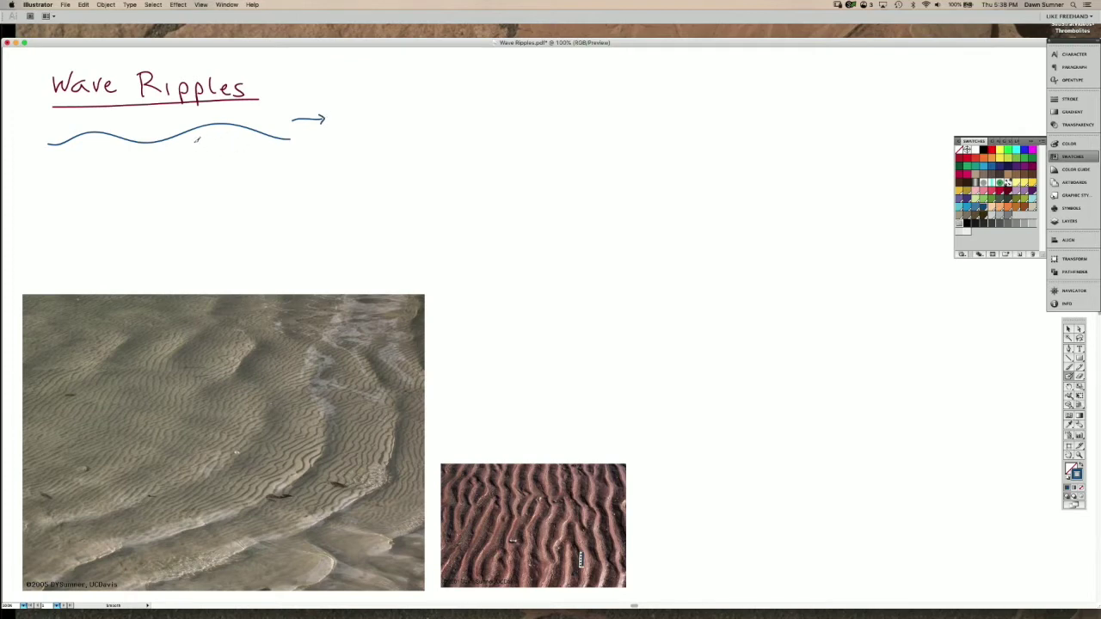
Sketch an orbit loop with an arrowhead, a smaller loop below, and a long sea-floor line.
mouse_move(199, 139)
left_mouse_down()
mouse_move(247, 132)
mouse_move(246, 163)
mouse_move(224, 172)
mouse_move(203, 153)
left_mouse_up()
left_click_drag(197, 147, 194, 156)
mouse_move(222, 186)
left_mouse_down()
mouse_move(247, 193)
mouse_move(238, 206)
mouse_move(218, 203)
mouse_move(214, 185)
mouse_move(232, 185)
mouse_move(226, 212)
left_mouse_up()
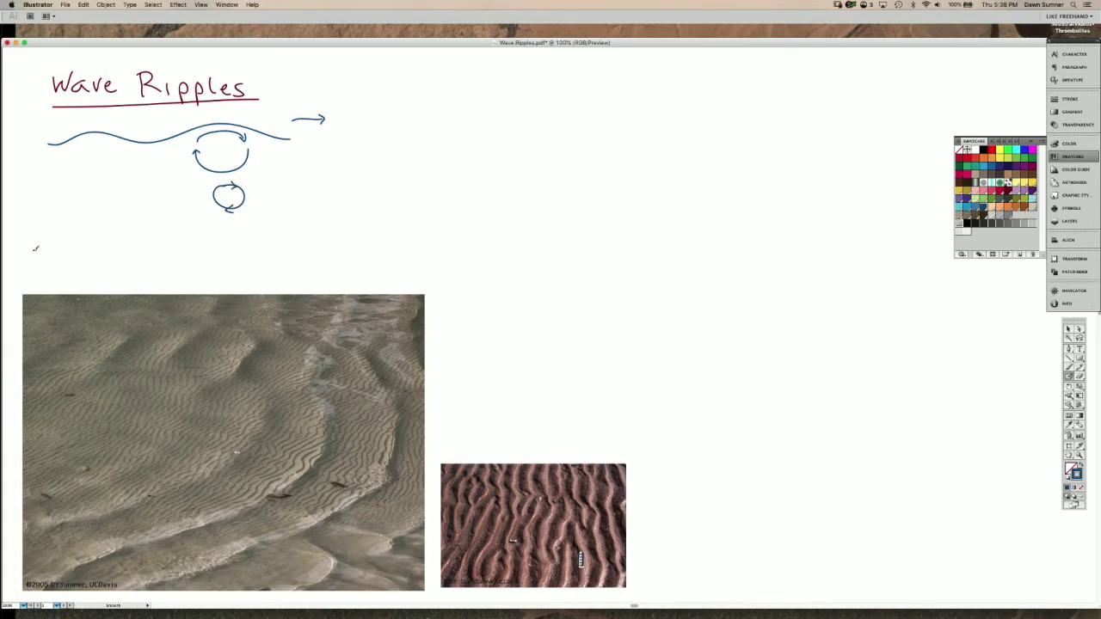
mouse_move(34, 252)
left_mouse_down()
mouse_move(368, 243)
mouse_move(321, 265)
mouse_move(367, 266)
left_mouse_up()
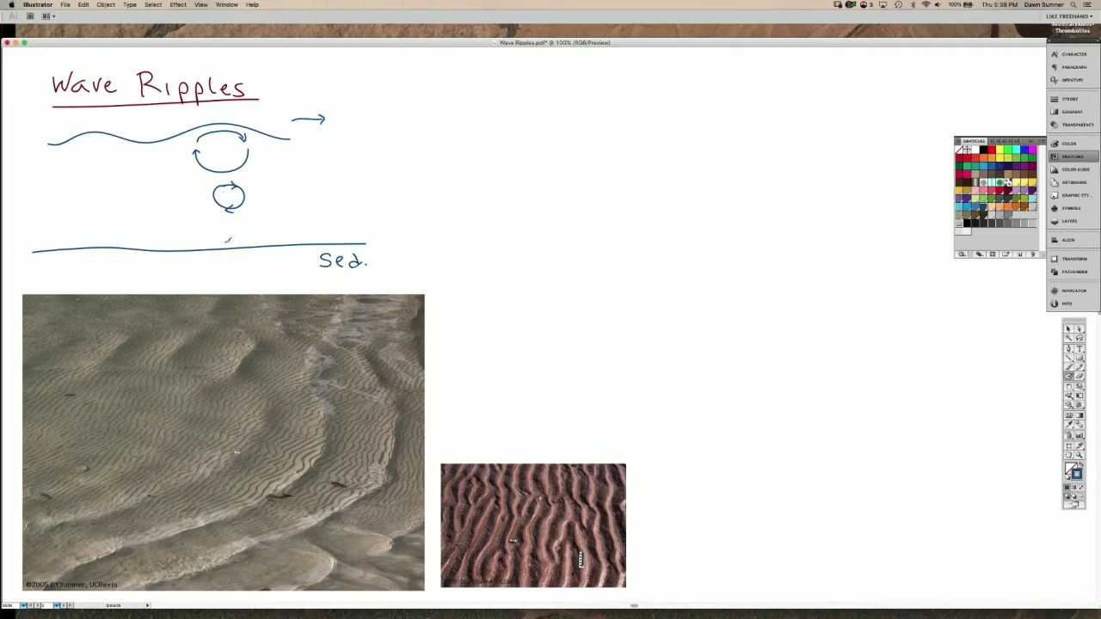
Draw a small arrow and short stroke above the sea floor, plus a ripple bump.
mouse_move(227, 242)
left_mouse_down()
mouse_move(257, 240)
mouse_move(230, 245)
left_mouse_up()
left_click_drag(287, 235, 313, 235)
mouse_move(318, 240)
left_mouse_down()
mouse_move(340, 230)
mouse_move(353, 241)
left_mouse_up()
In a slightly different colour, add two leftward arrows above the ripple and begin writing 'every'.
left_click(993, 171)
mouse_move(313, 219)
left_mouse_down()
mouse_move(290, 223)
mouse_move(297, 228)
left_mouse_up()
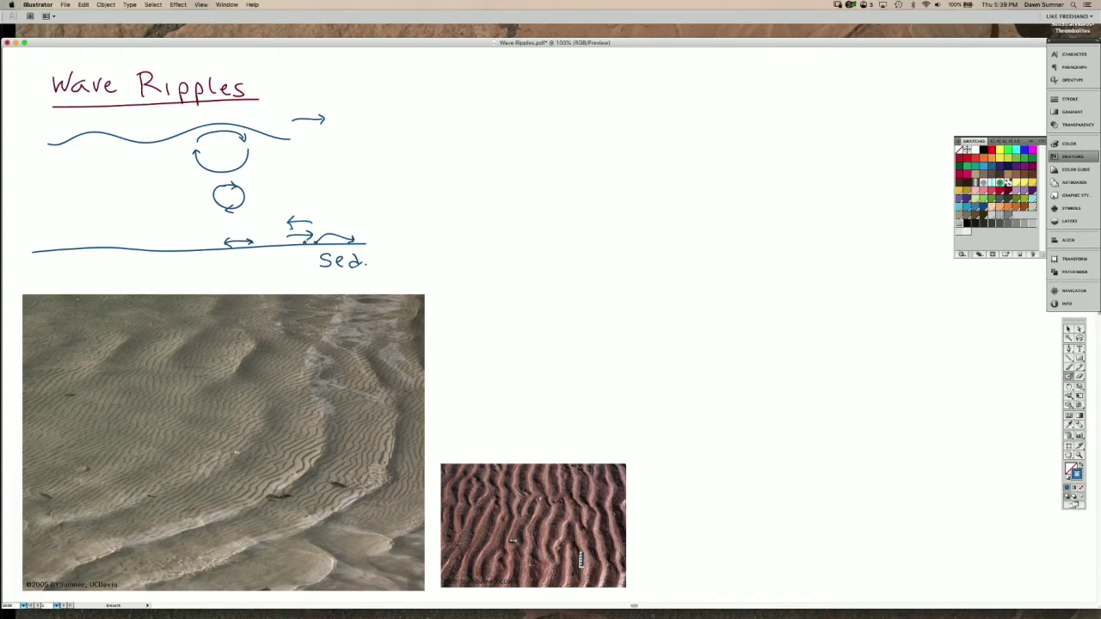
left_click_drag(306, 237, 290, 233)
mouse_move(265, 162)
left_mouse_down()
mouse_move(273, 175)
mouse_move(294, 163)
mouse_move(316, 176)
mouse_move(306, 189)
left_mouse_up()
Finish handwriting 'every few seconds' and link the small arrow down to the ripple crest.
left_click_drag(349, 154, 340, 179)
mouse_move(336, 169)
left_mouse_down()
mouse_move(430, 175)
mouse_move(459, 172)
mouse_move(472, 154)
mouse_move(465, 175)
mouse_move(475, 175)
left_mouse_up()
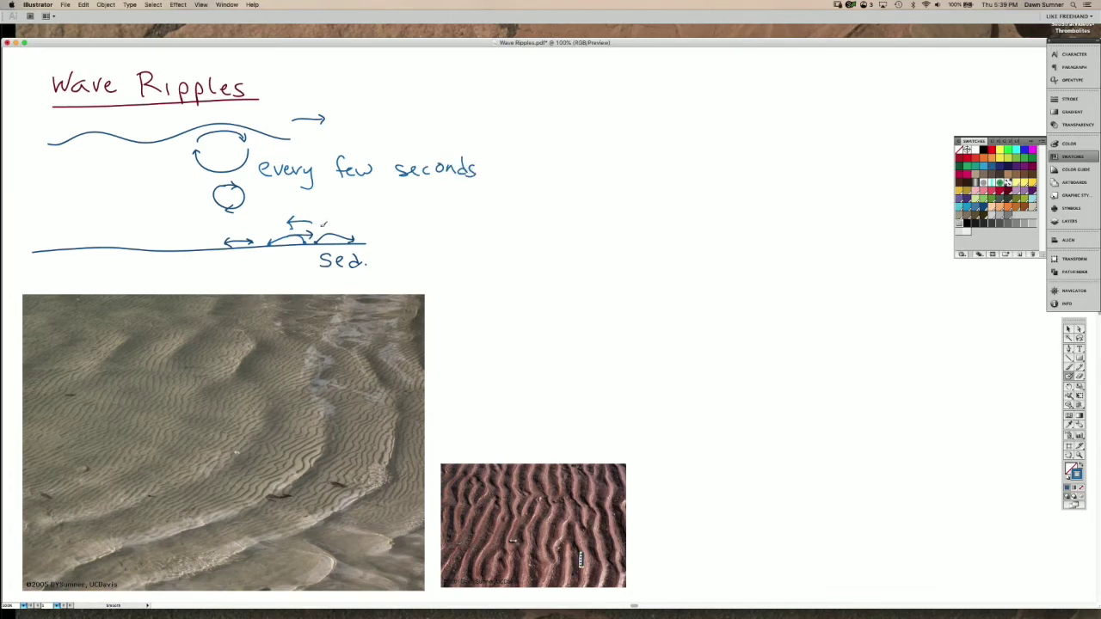
left_click_drag(313, 225, 303, 244)
Switch to orange and draw two ripple mounds at the left end of the sea-floor line.
left_click(1017, 208)
mouse_move(79, 247)
left_mouse_down()
mouse_move(126, 246)
mouse_move(112, 223)
mouse_move(188, 250)
left_mouse_up()
left_click(1006, 211)
mouse_move(121, 242)
left_mouse_down()
mouse_move(73, 248)
mouse_move(92, 230)
left_mouse_up()
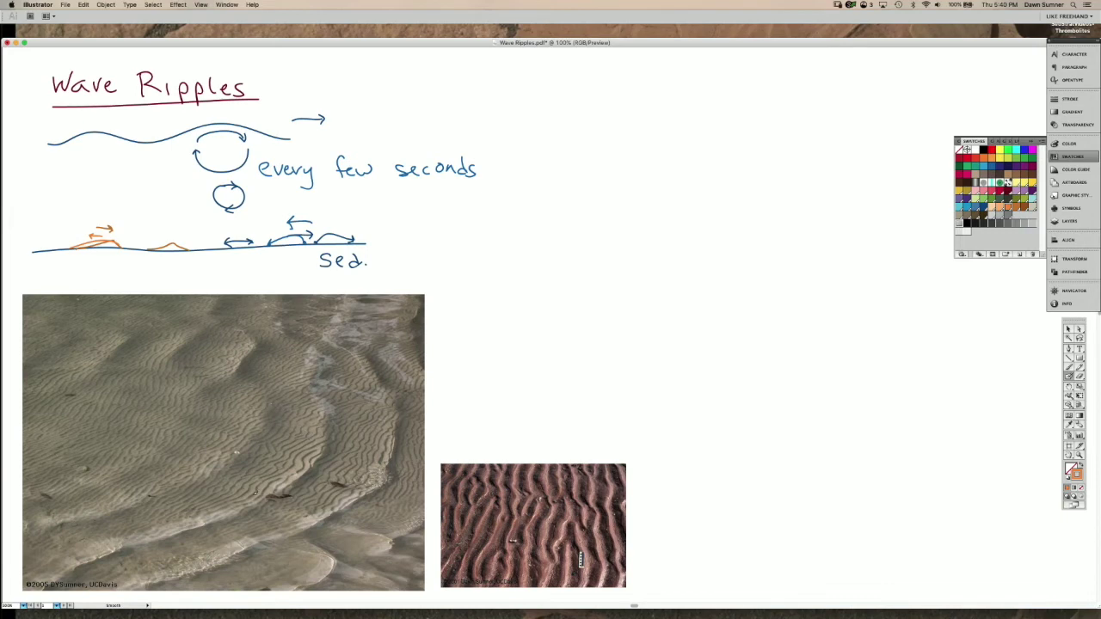
Trace two orange ripple crest lines on the large sand photo, one with an arrowhead.
mouse_move(245, 508)
left_mouse_down()
mouse_move(307, 474)
mouse_move(332, 394)
left_mouse_up()
left_click_drag(338, 448, 343, 457)
mouse_move(255, 460)
left_mouse_down()
mouse_move(275, 456)
mouse_move(297, 411)
left_mouse_up()
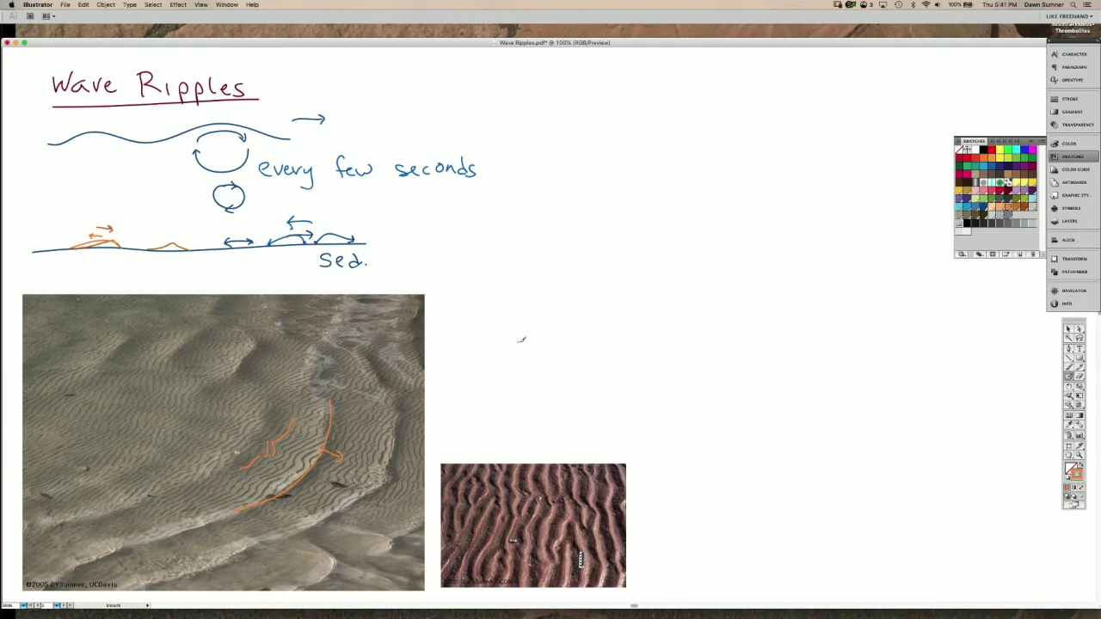
Write an orange 'Sed' label right of the photo and draw a peaked ripple profile above it.
mouse_move(520, 342)
left_mouse_down()
mouse_move(509, 354)
mouse_move(549, 351)
left_mouse_up()
mouse_move(468, 323)
left_mouse_down()
mouse_move(533, 296)
mouse_move(641, 318)
left_mouse_up()
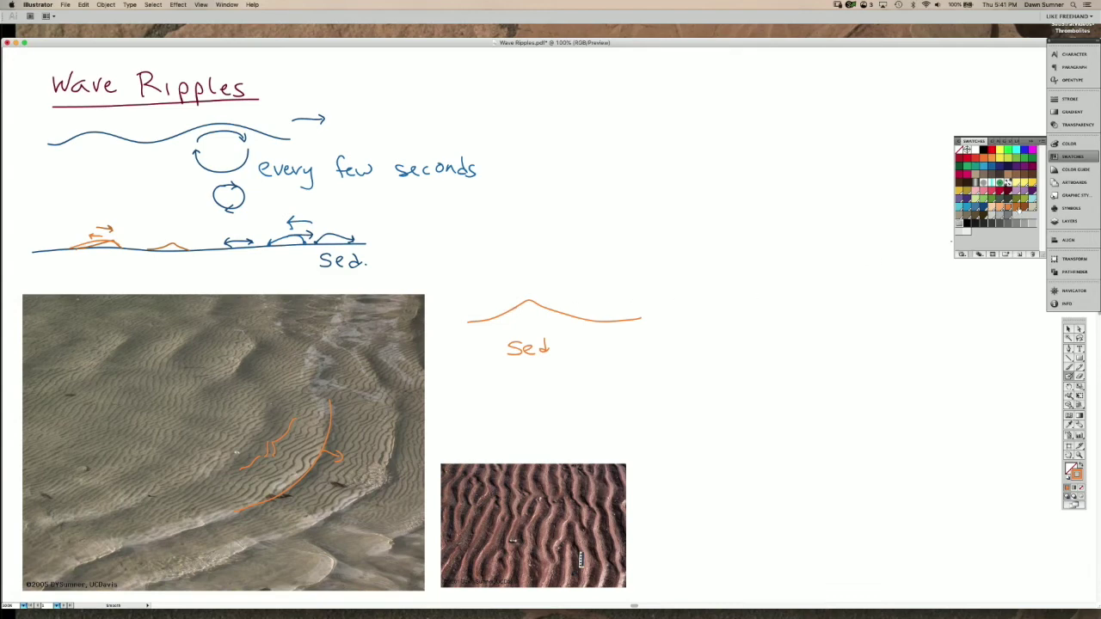
Brush three laminae inside the ripple profile in darker, darkest and lighter oranges.
left_click(1013, 207)
mouse_move(512, 308)
left_mouse_down()
mouse_move(539, 295)
mouse_move(598, 314)
left_mouse_up()
left_click(1026, 211)
left_click_drag(545, 300, 470, 318)
left_click(1001, 211)
mouse_move(517, 298)
left_mouse_down()
mouse_move(542, 293)
mouse_move(594, 310)
left_mouse_up()
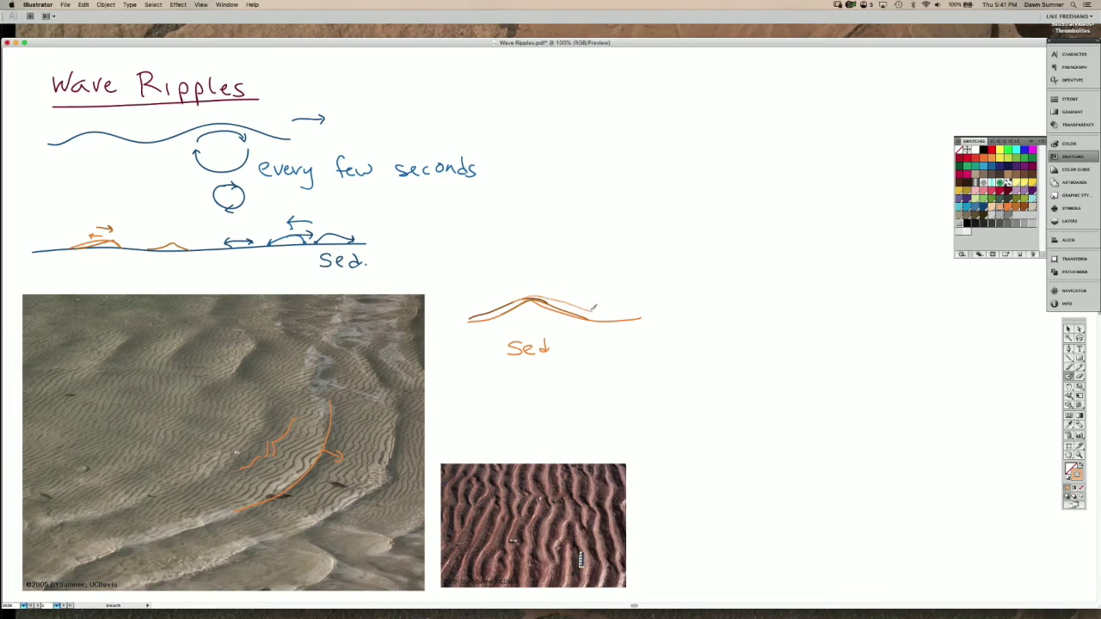
Handwrite the 'Laminae dip' note beside the ripple sketch in dark orange-brown.
left_click(1024, 207)
mouse_move(658, 281)
left_mouse_down()
mouse_move(664, 302)
mouse_move(743, 297)
left_mouse_up()
mouse_move(667, 303)
left_mouse_down()
mouse_move(689, 327)
mouse_move(733, 326)
left_mouse_up()
mouse_move(660, 335)
left_mouse_down()
mouse_move(699, 334)
mouse_move(717, 353)
mouse_move(669, 391)
mouse_move(670, 375)
mouse_move(700, 380)
mouse_move(723, 366)
mouse_move(774, 385)
left_mouse_up()
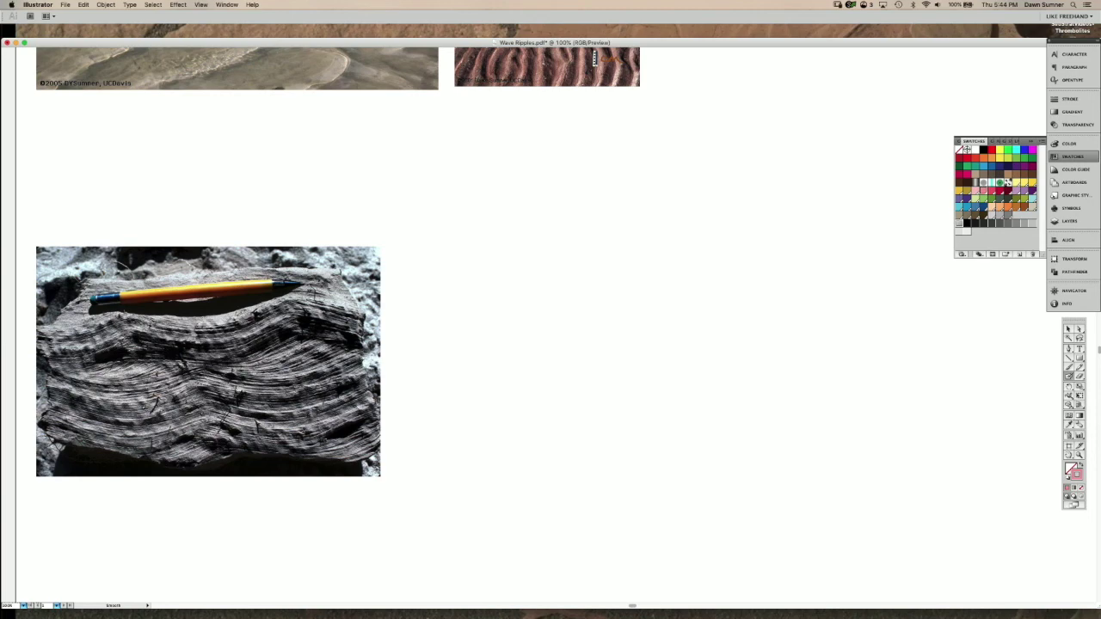
Trace the wavy laminae across the rock photo with pink lines, then deselect.
mouse_move(150, 409)
left_mouse_down()
mouse_move(201, 390)
mouse_move(270, 403)
left_mouse_up()
left_click_drag(208, 384, 244, 387)
left_click_drag(170, 391, 187, 382)
mouse_move(85, 323)
left_mouse_down()
mouse_move(127, 312)
mouse_move(205, 329)
mouse_move(296, 302)
mouse_move(363, 311)
left_mouse_up()
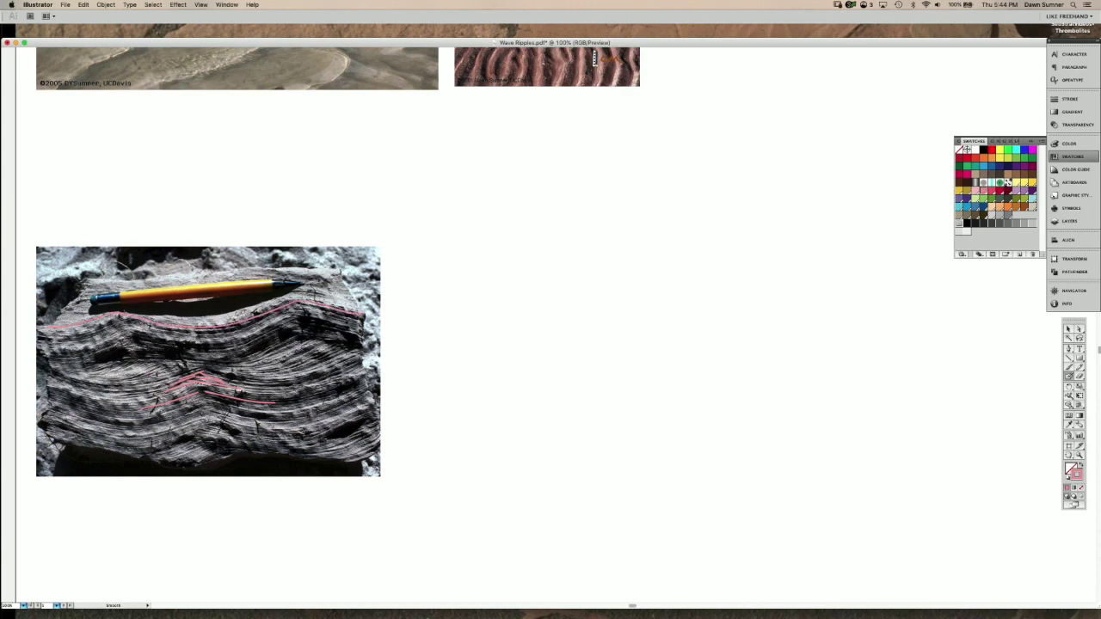
key("super+shift+a")
Write 'Ripples symmetric' in dark red to the right of the rock photo.
mouse_move(441, 297)
left_mouse_down()
mouse_move(441, 322)
mouse_move(444, 310)
mouse_move(495, 330)
mouse_move(578, 314)
mouse_move(571, 337)
mouse_move(661, 313)
left_mouse_up()
left_click_drag(662, 323, 688, 326)
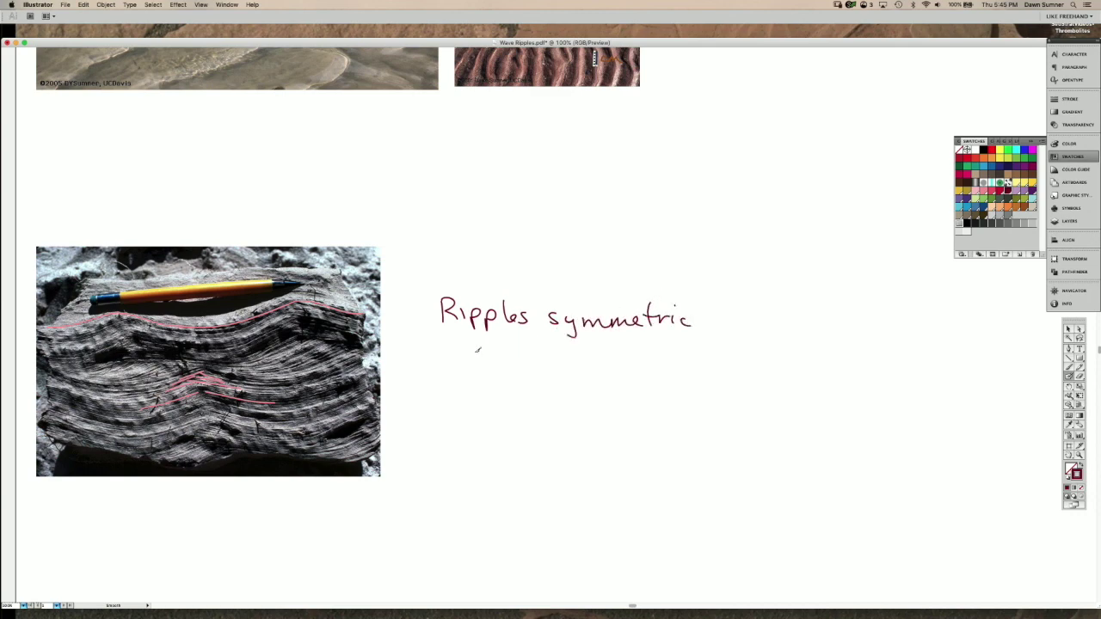